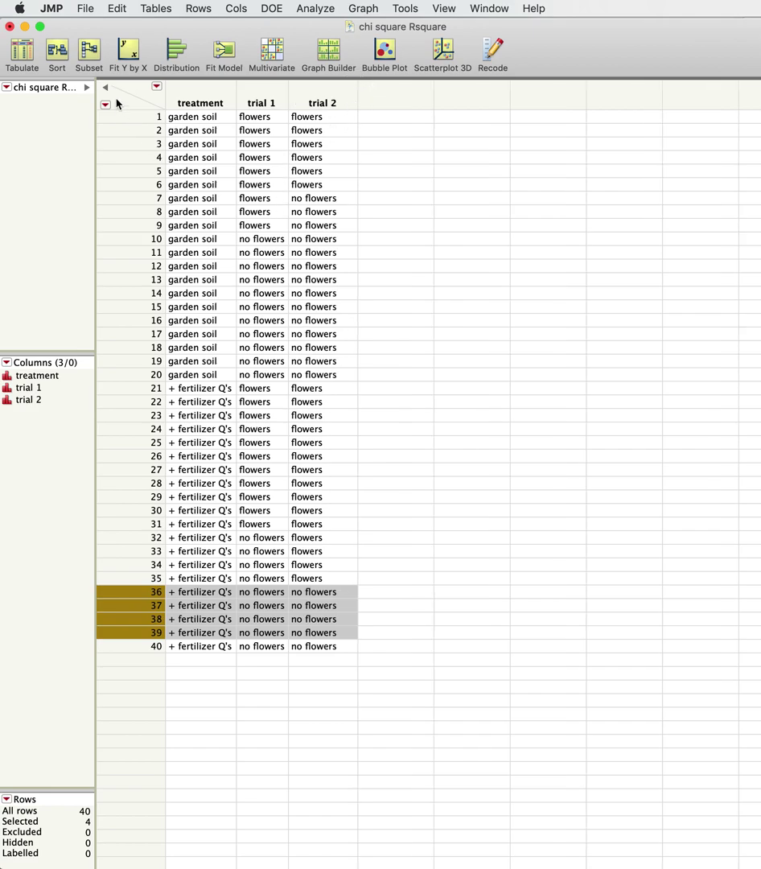
Step: Deselect rows 36–39 so no rows of the chi square Rsquare table are selected
left_click(117, 102)
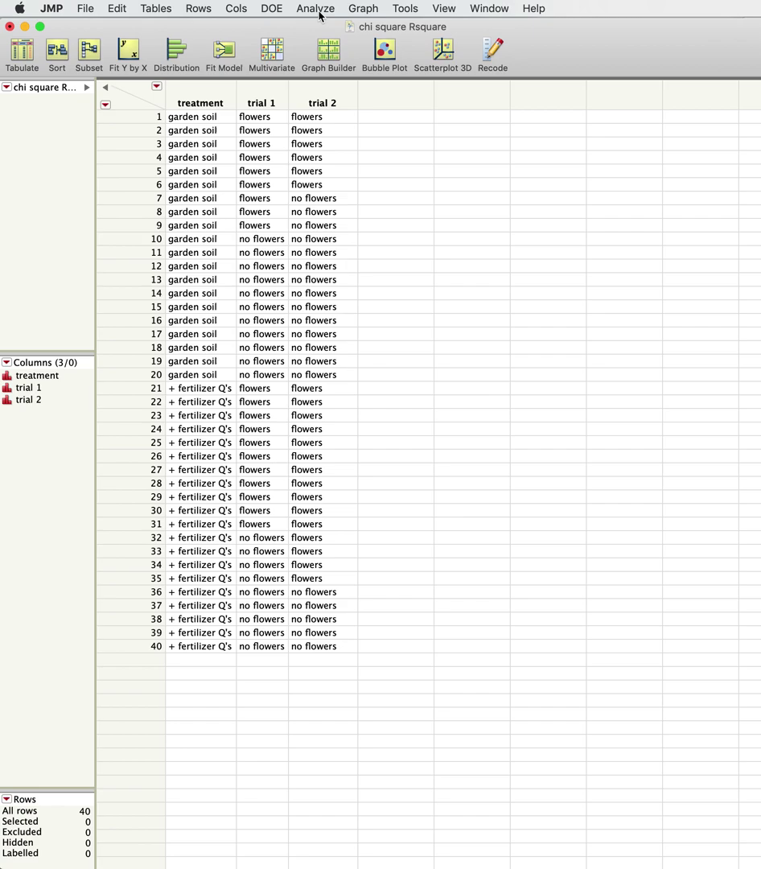
Step: Run Fit Y by X with treatment as the X factor and trial 1 and trial 2 as responses
left_click(126, 50)
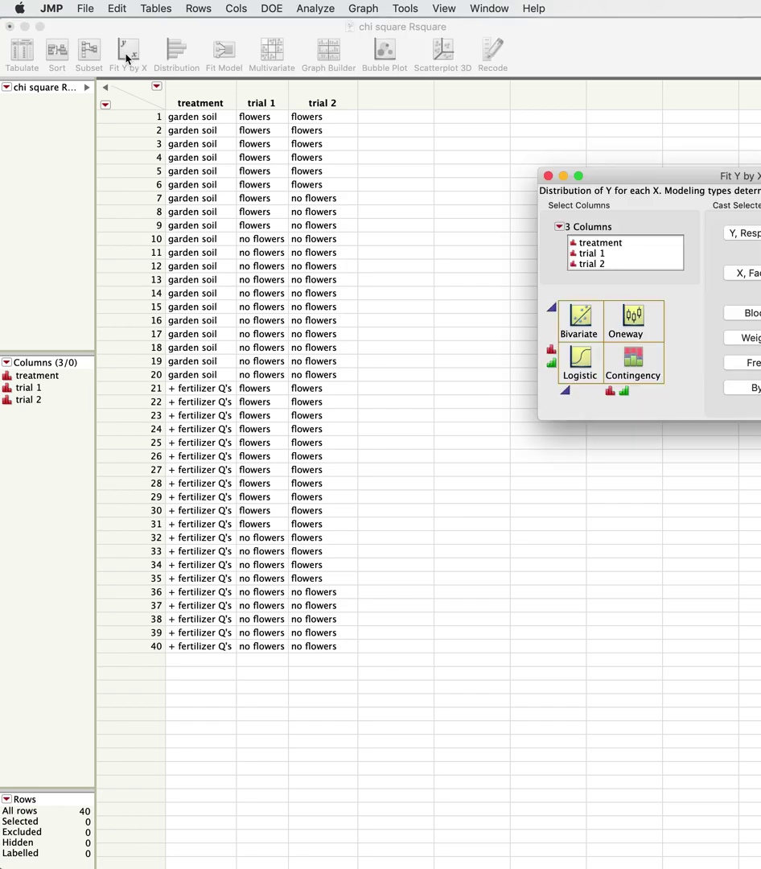
left_click_drag(700, 170, 307, 65)
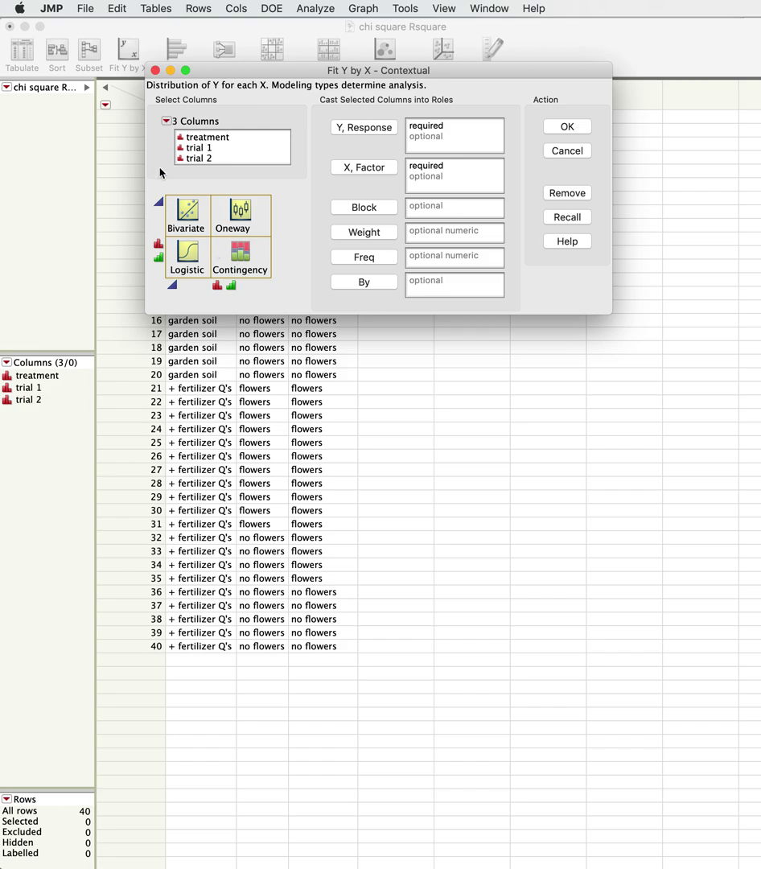
left_click(206, 136)
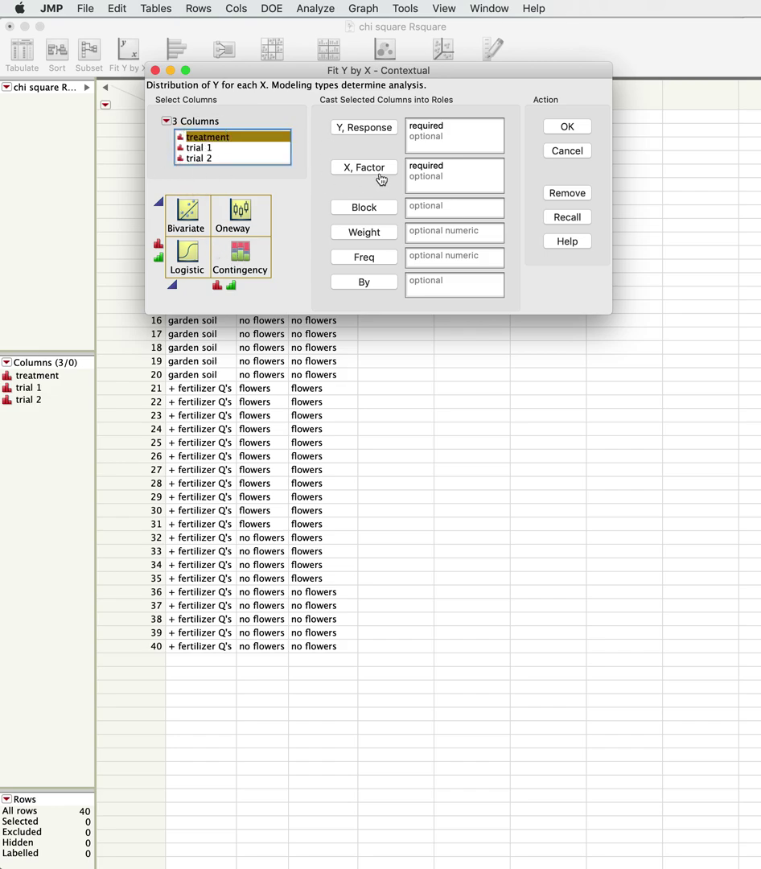
left_click(358, 169)
left_click_drag(211, 148, 213, 160)
left_click(360, 133)
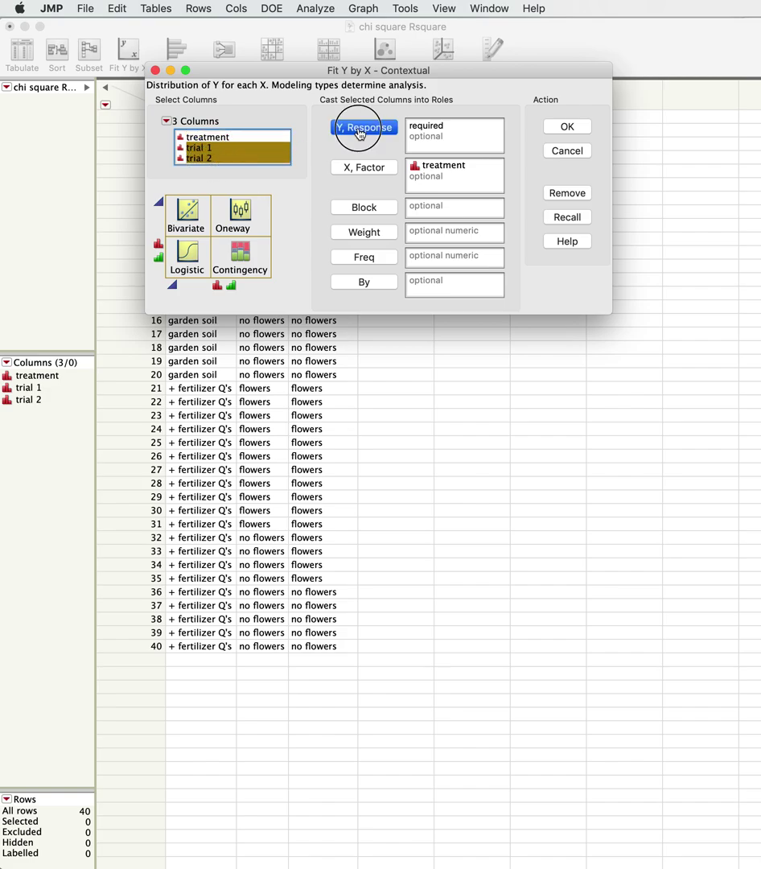
left_click(572, 129)
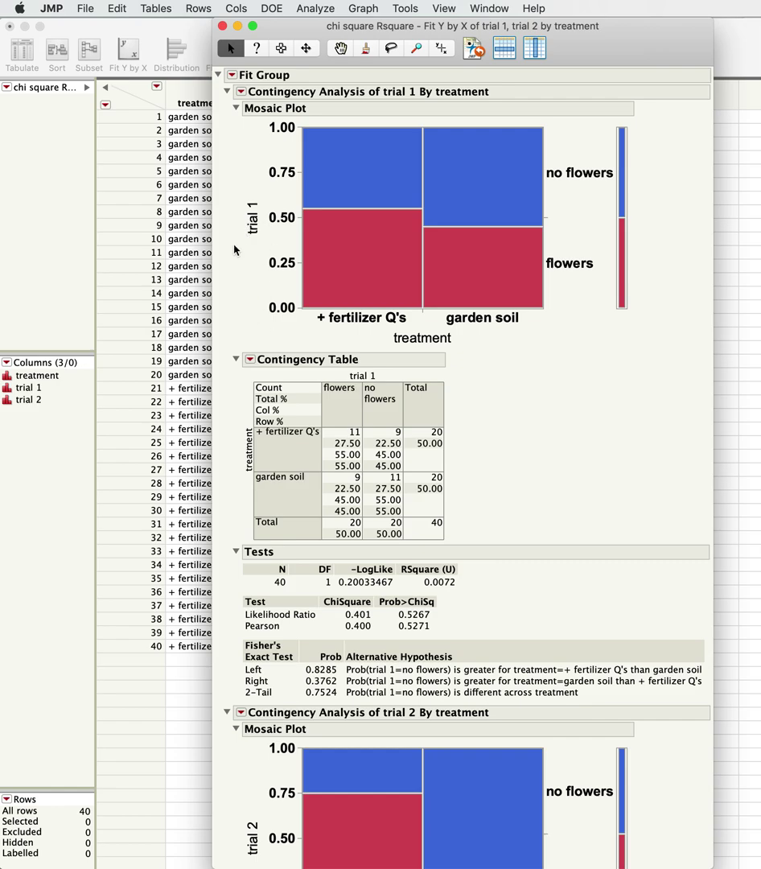
Step: Move the report window left and inspect the trial 1 mosaic plot cells
left_click_drag(231, 24, 177, 19)
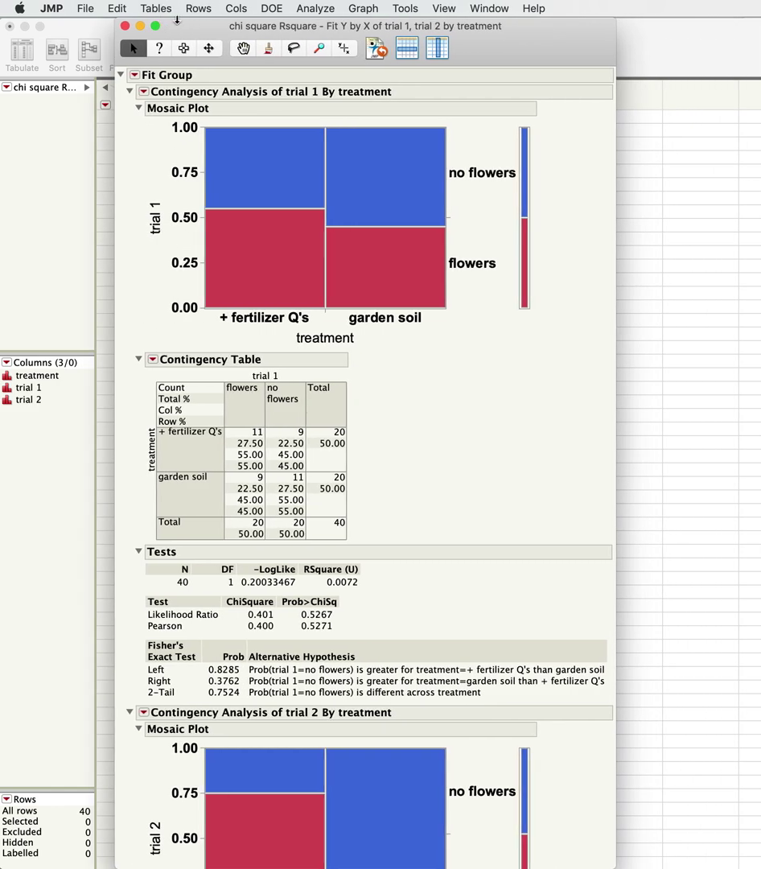
mouse_move(208, 233)
mouse_move(261, 234)
scroll(158, 341, "down", 3)
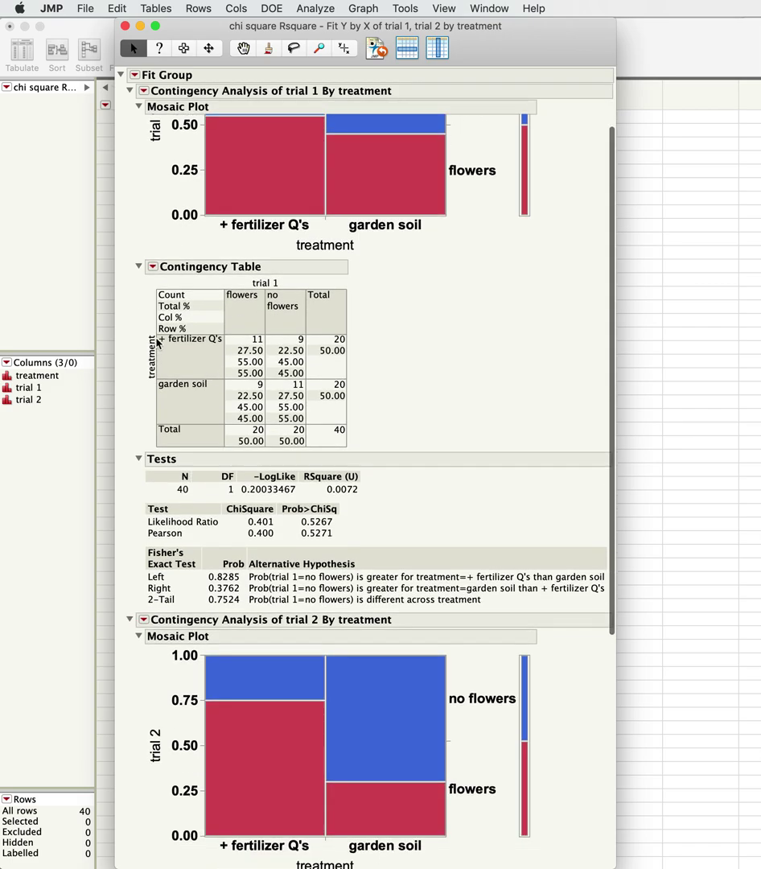
scroll(145, 302, "up", 2)
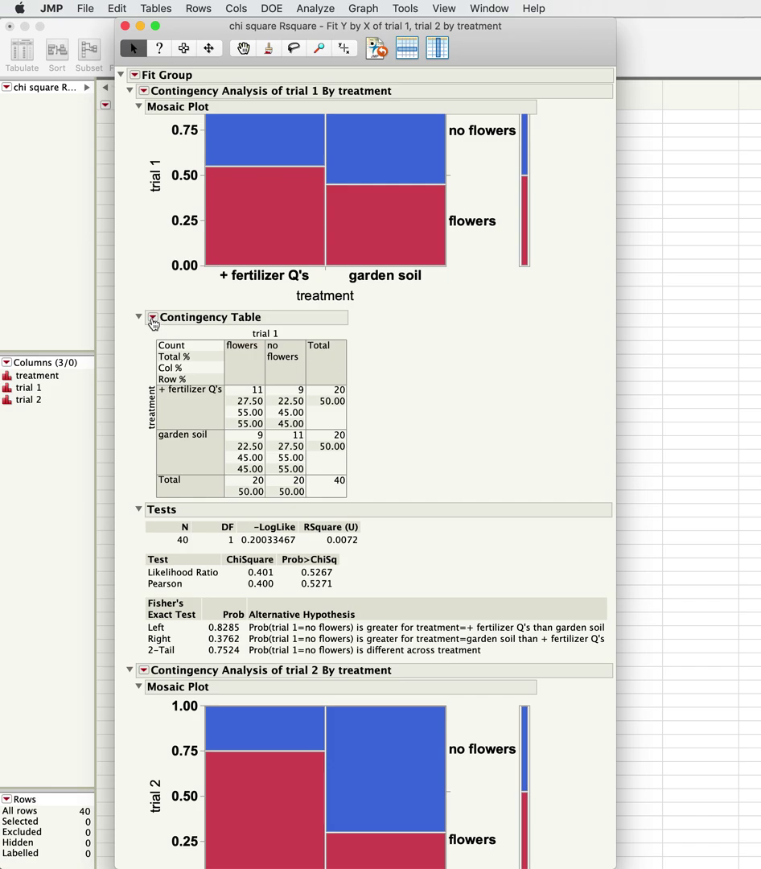
Step: Remove Total %, Col % and Row % from the trial 1 table and show Expected counts
left_click(153, 320)
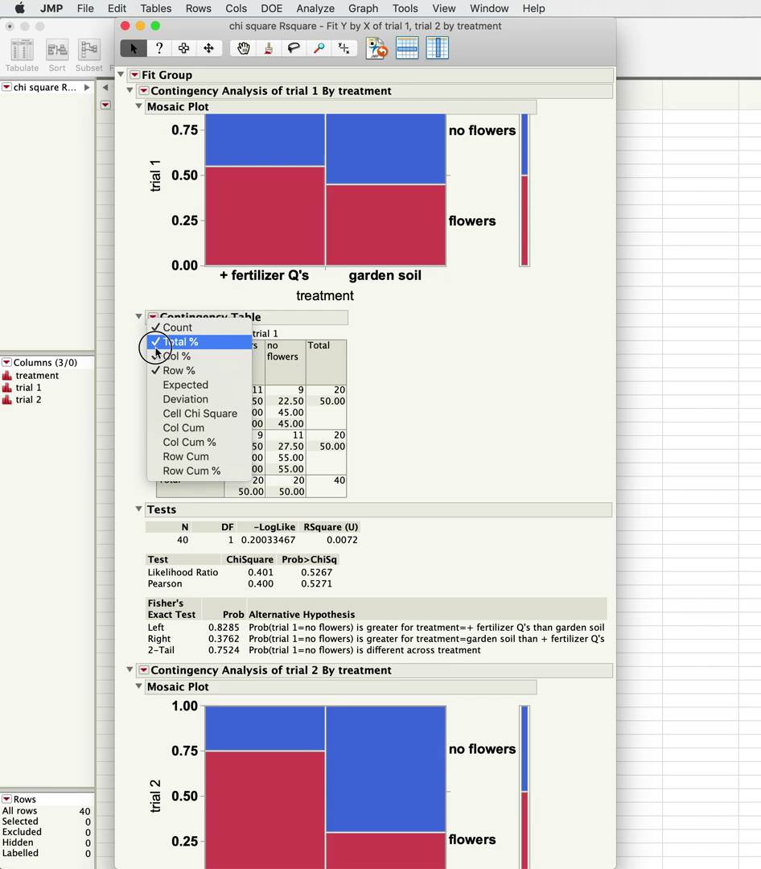
left_click(154, 341)
left_click(153, 319)
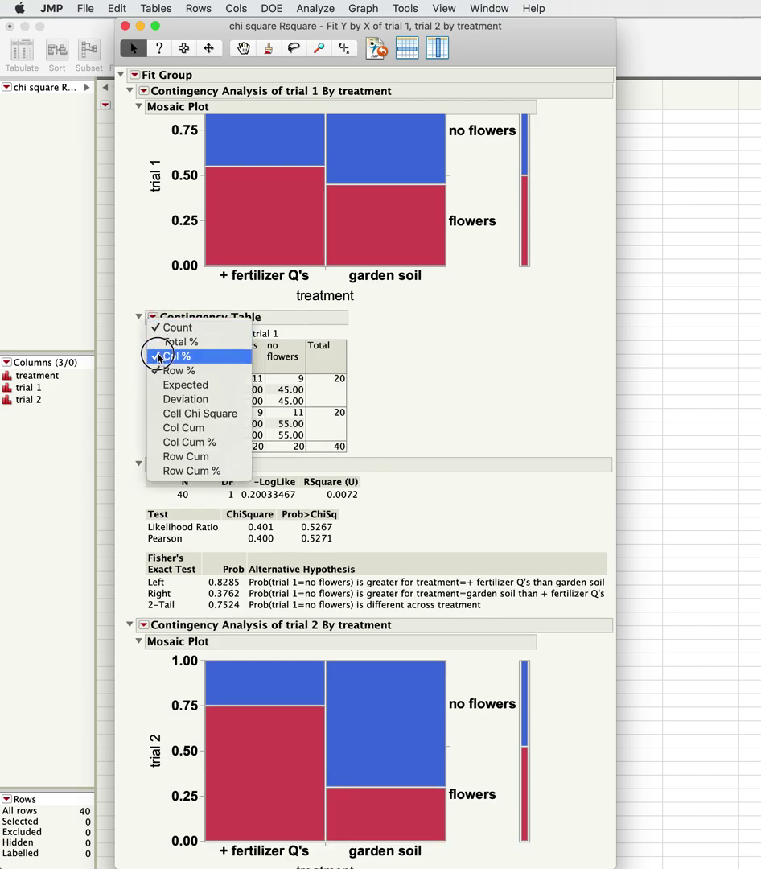
left_click(161, 356)
left_click(153, 318)
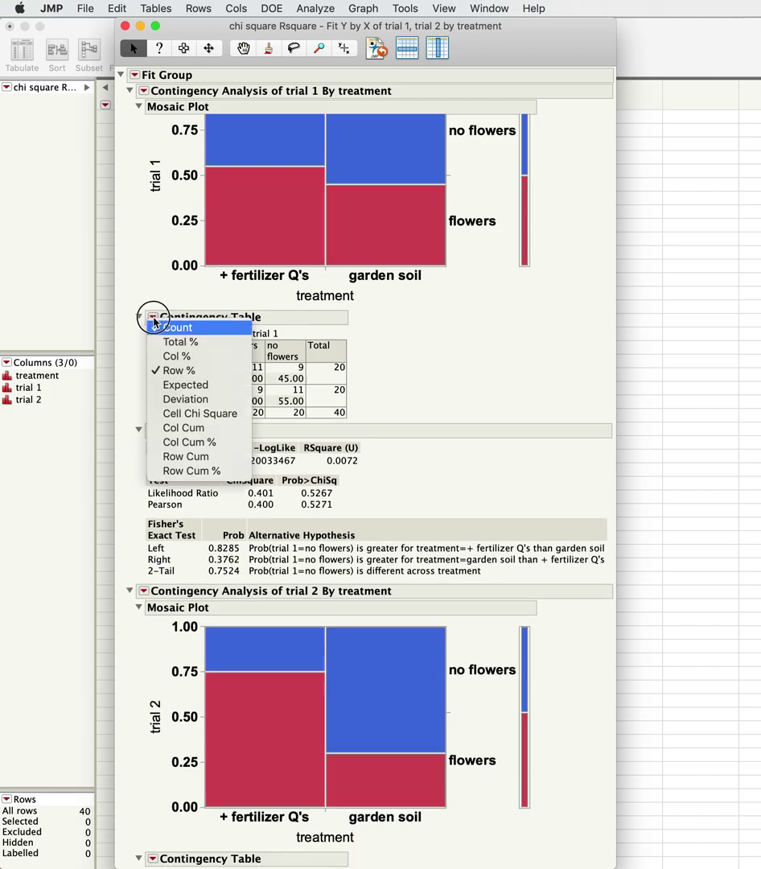
left_click(157, 370)
left_click(153, 319)
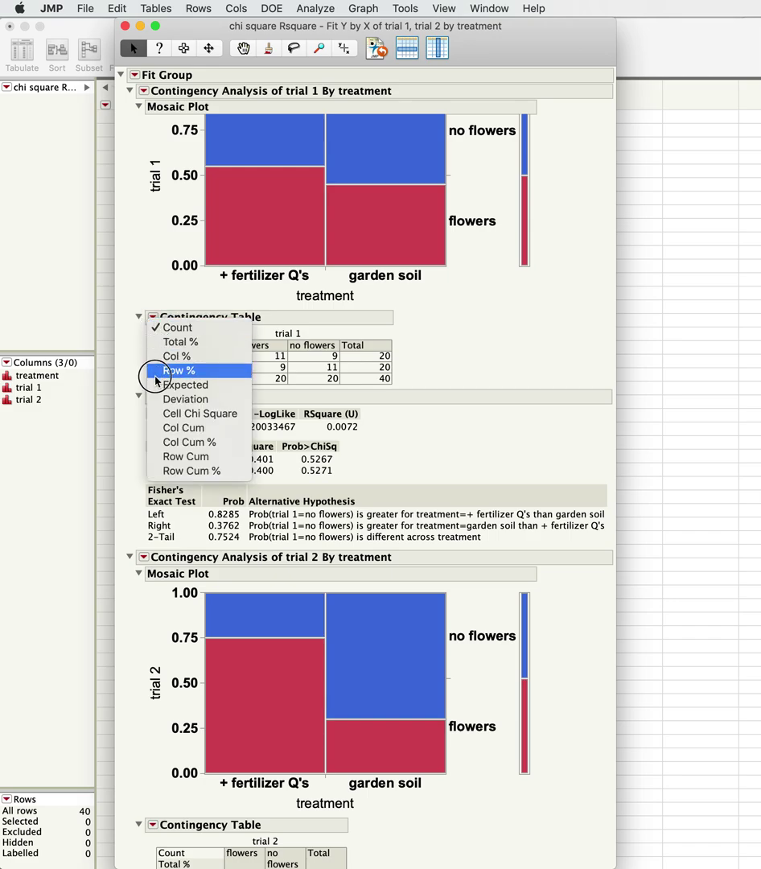
left_click(184, 401)
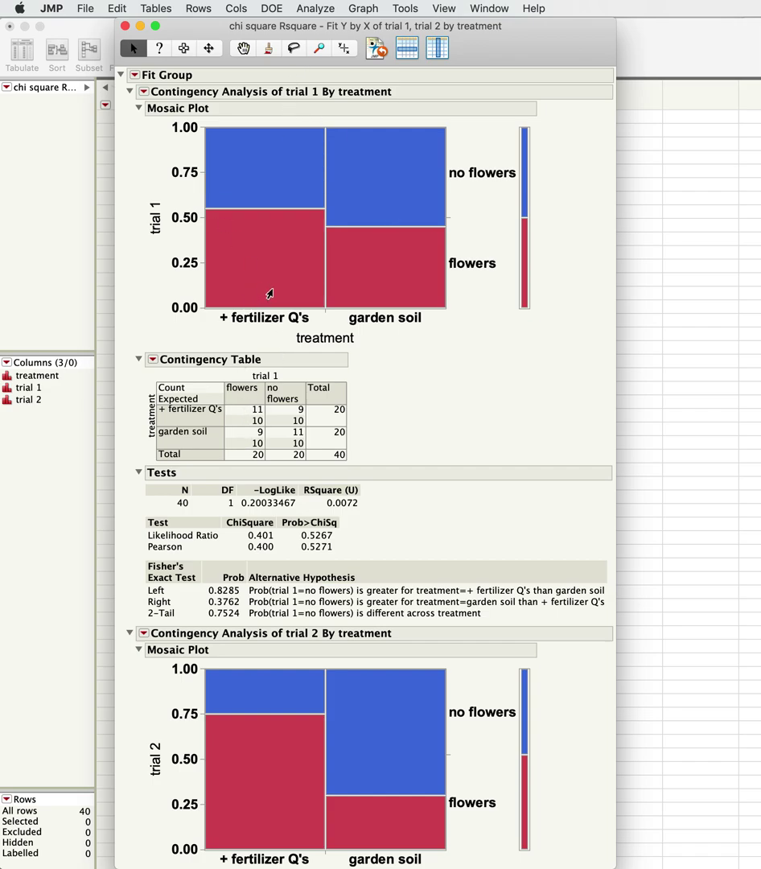
mouse_move(270, 294)
left_click(291, 414)
scroll(273, 472, "down", 3)
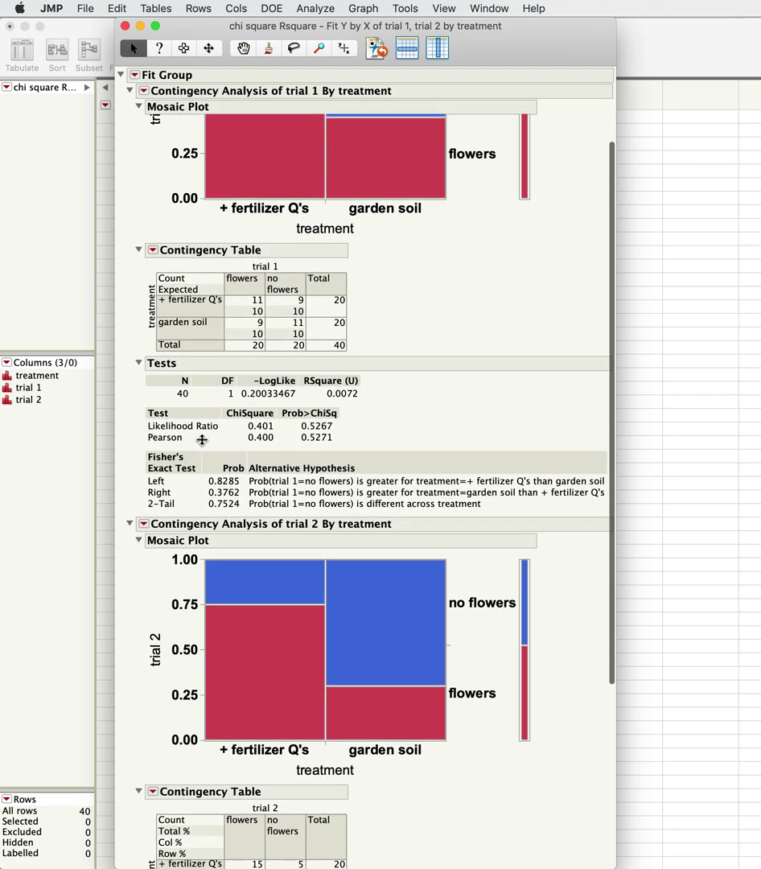
scroll(173, 438, "down", 1)
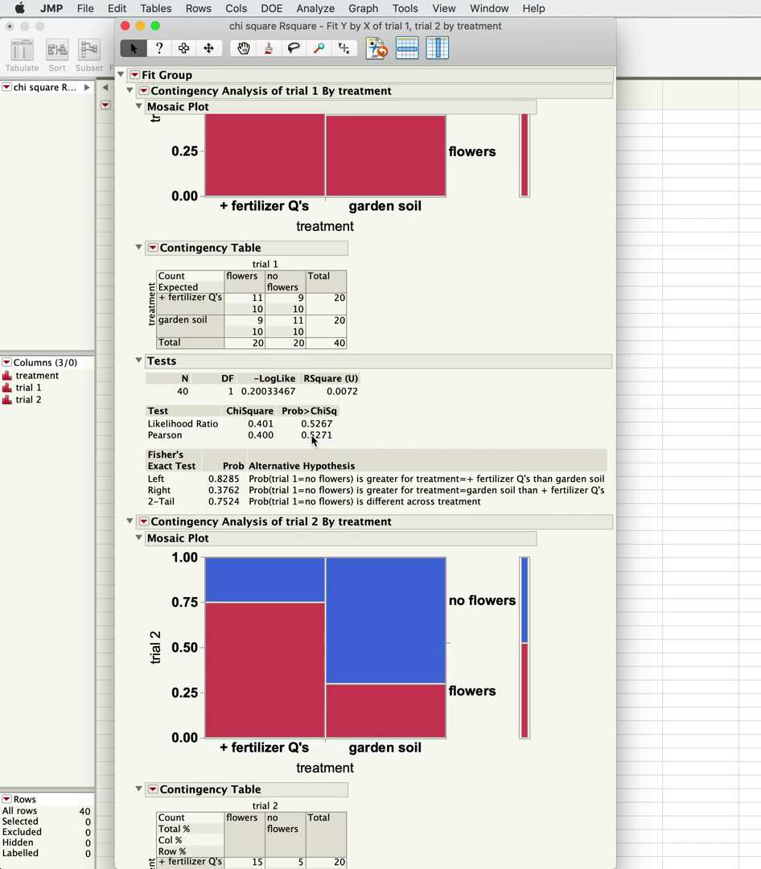
mouse_move(312, 439)
scroll(288, 468, "down", 2)
scroll(290, 465, "down", 4)
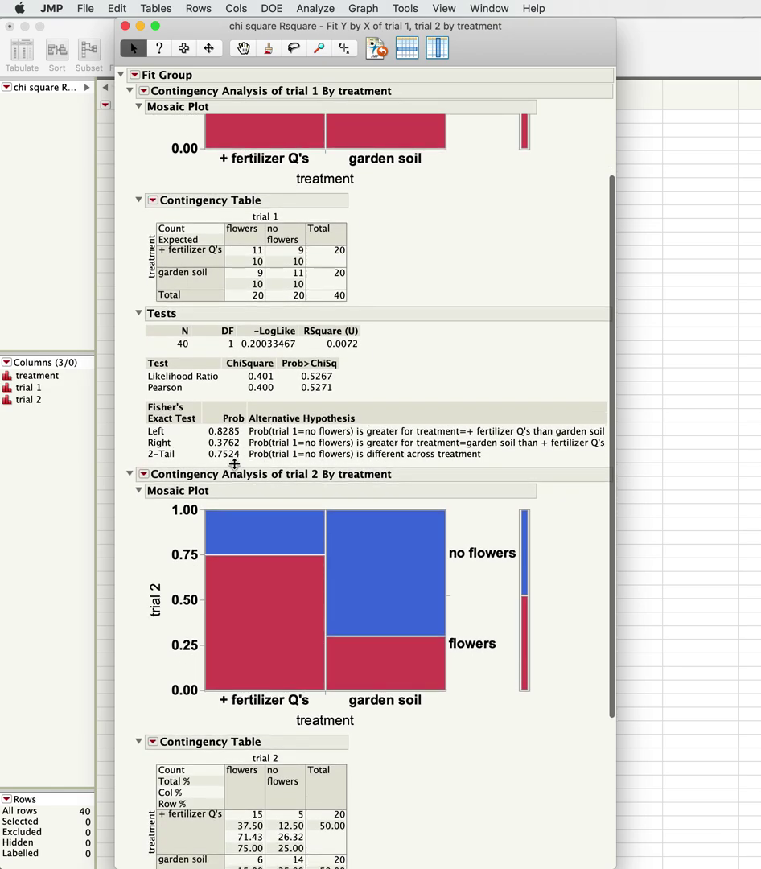
scroll(185, 493, "down", 3)
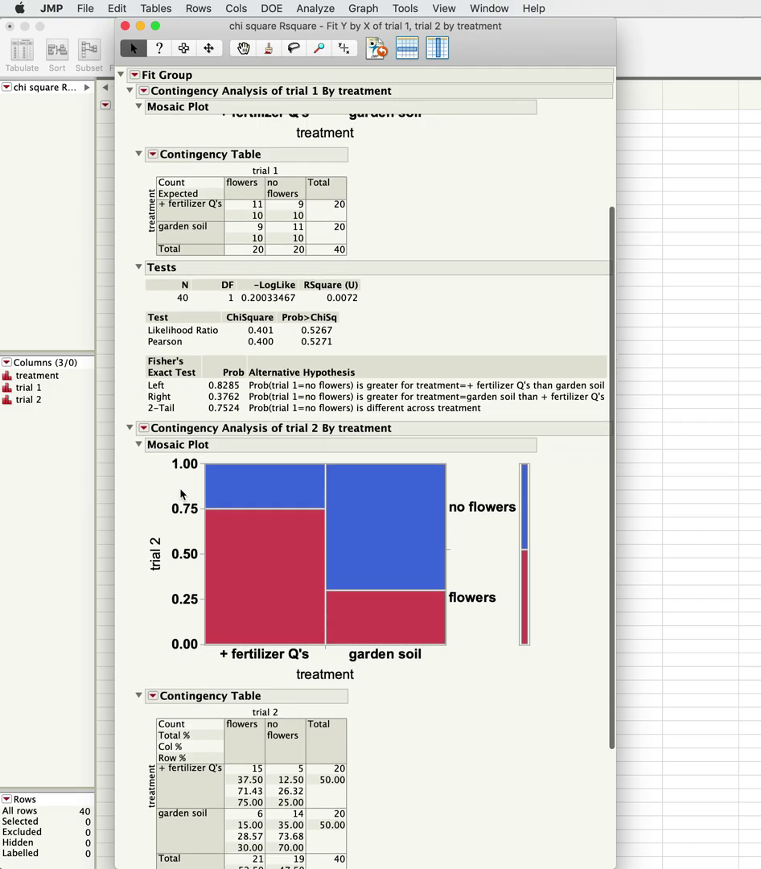
scroll(177, 498, "down", 10)
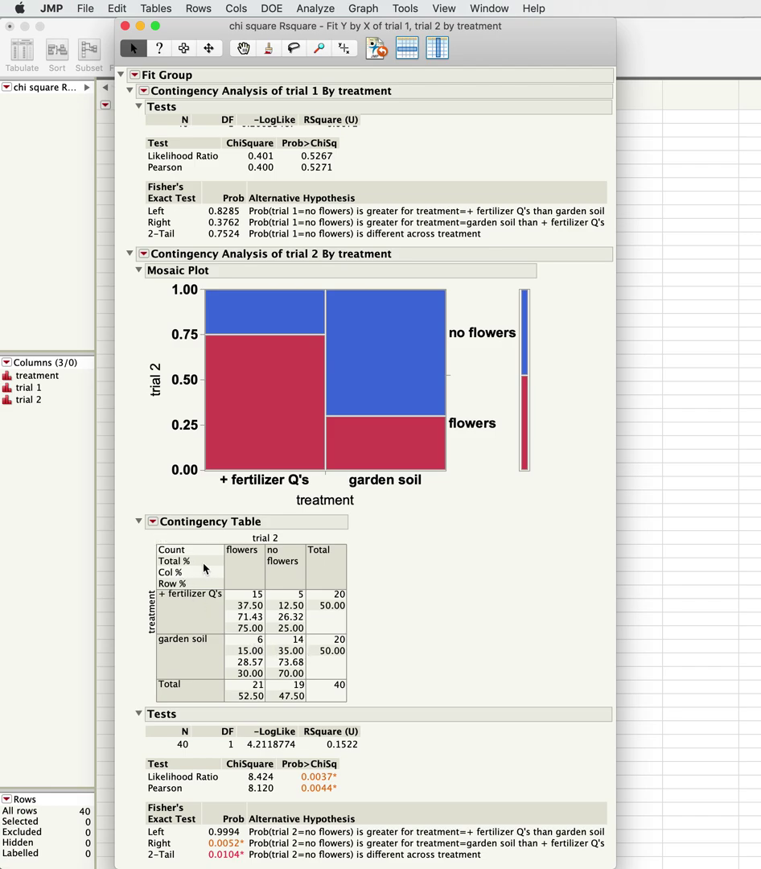
Step: Show Expected counts in the trial 2 table: 10.5 flowering and 9.5 not flowering per treatment
left_click(153, 521)
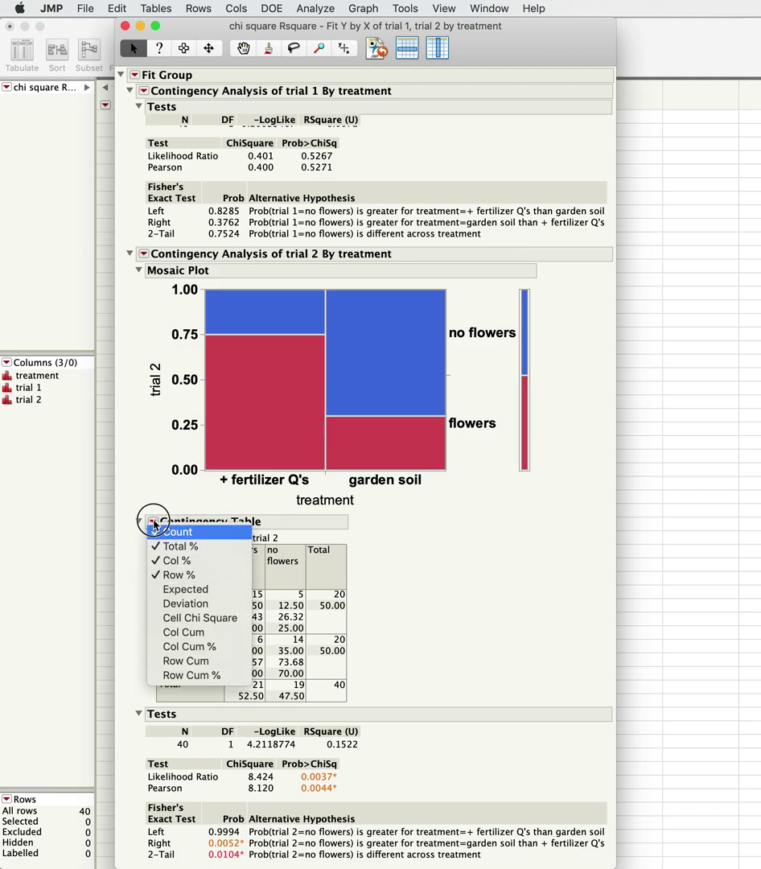
left_click(151, 588)
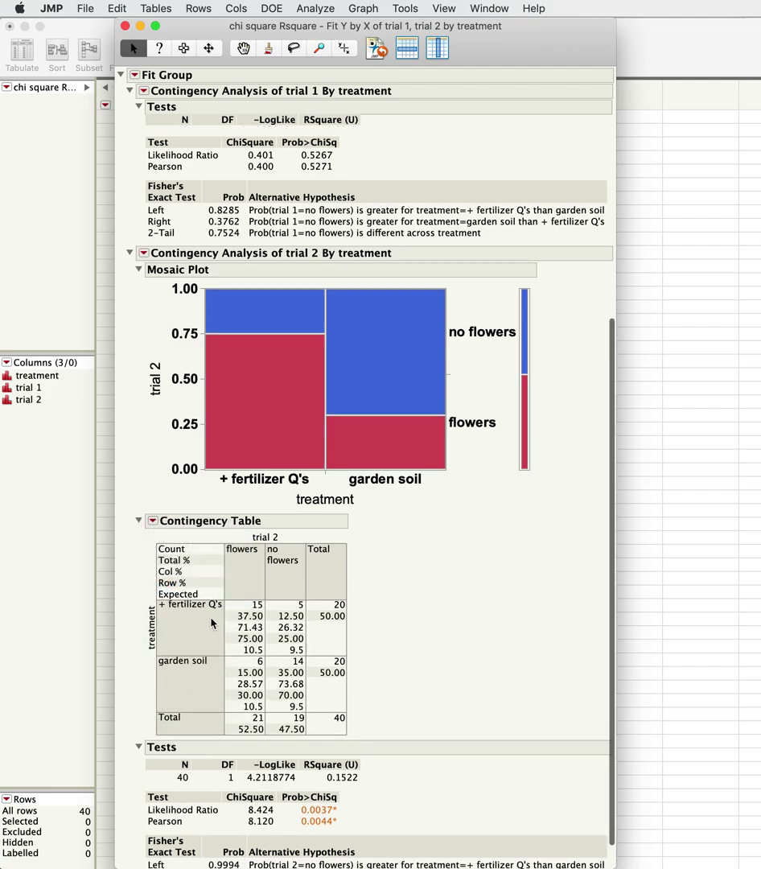
scroll(163, 478, "down", 2)
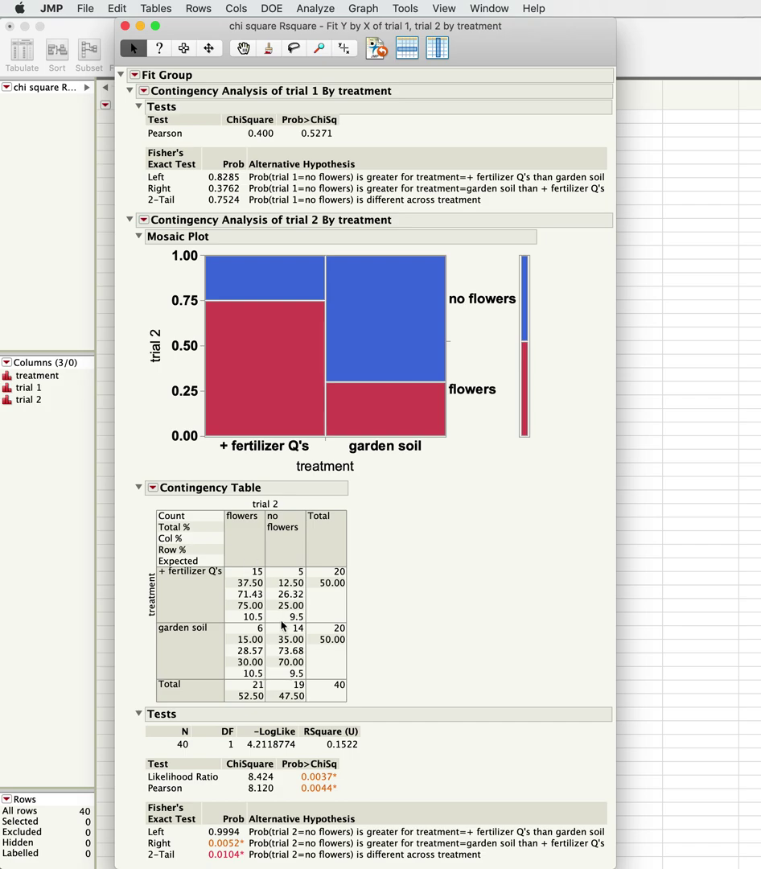
scroll(249, 643, "up", 2)
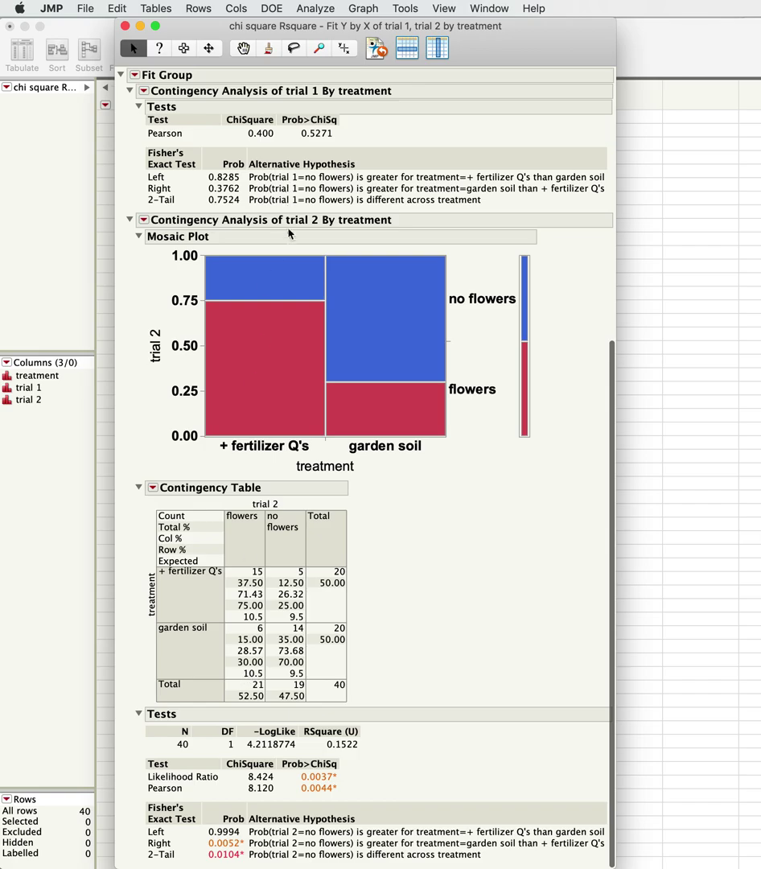
scroll(270, 318, "up", 3)
scroll(270, 317, "up", 10)
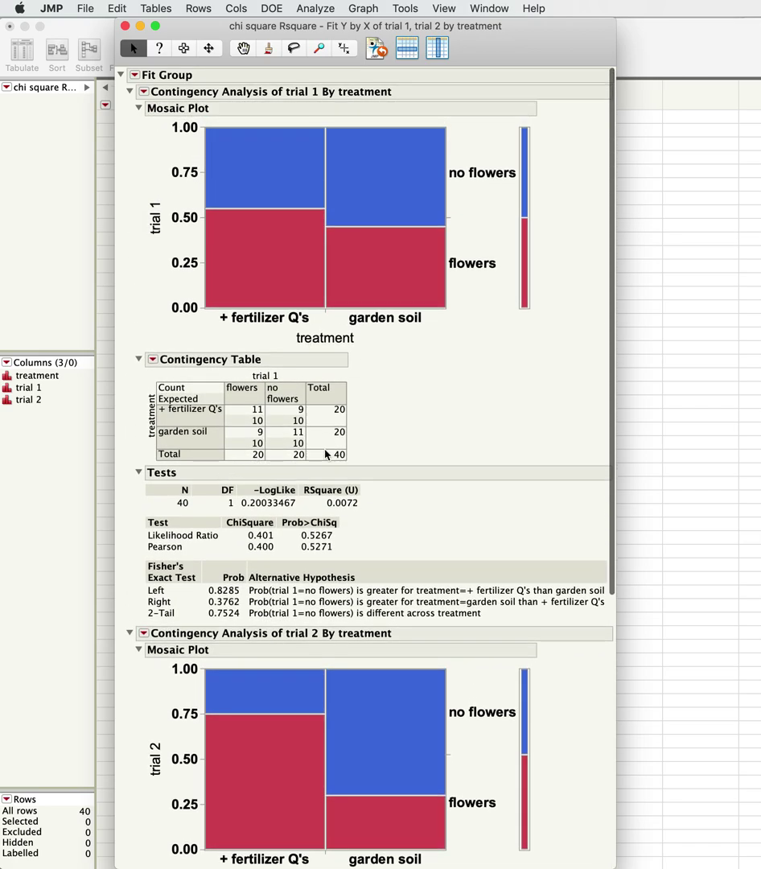
scroll(218, 567, "down", 11)
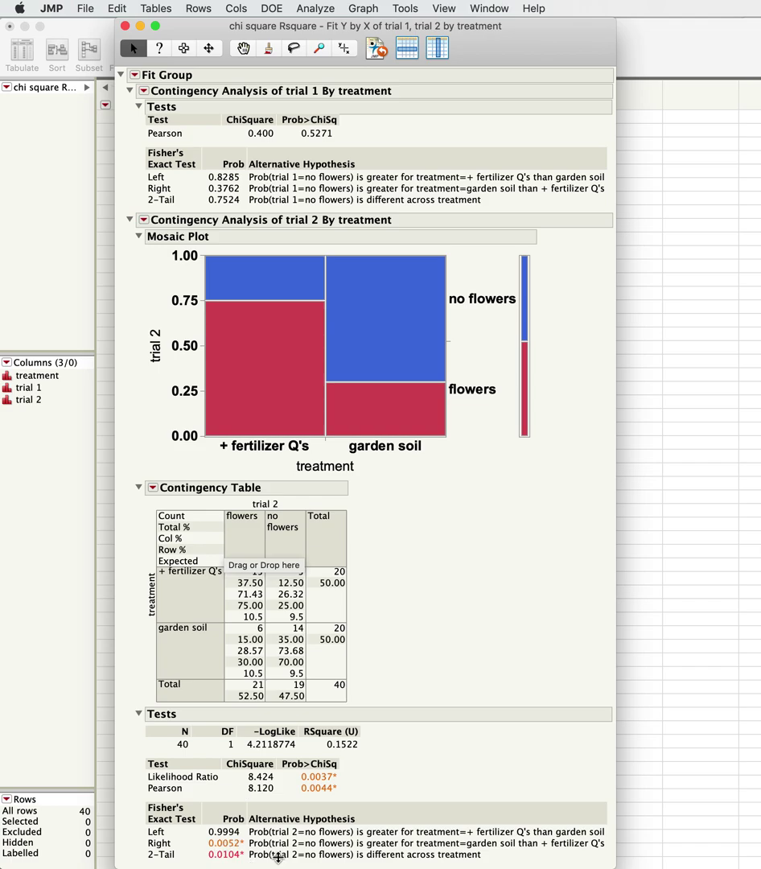
mouse_move(322, 782)
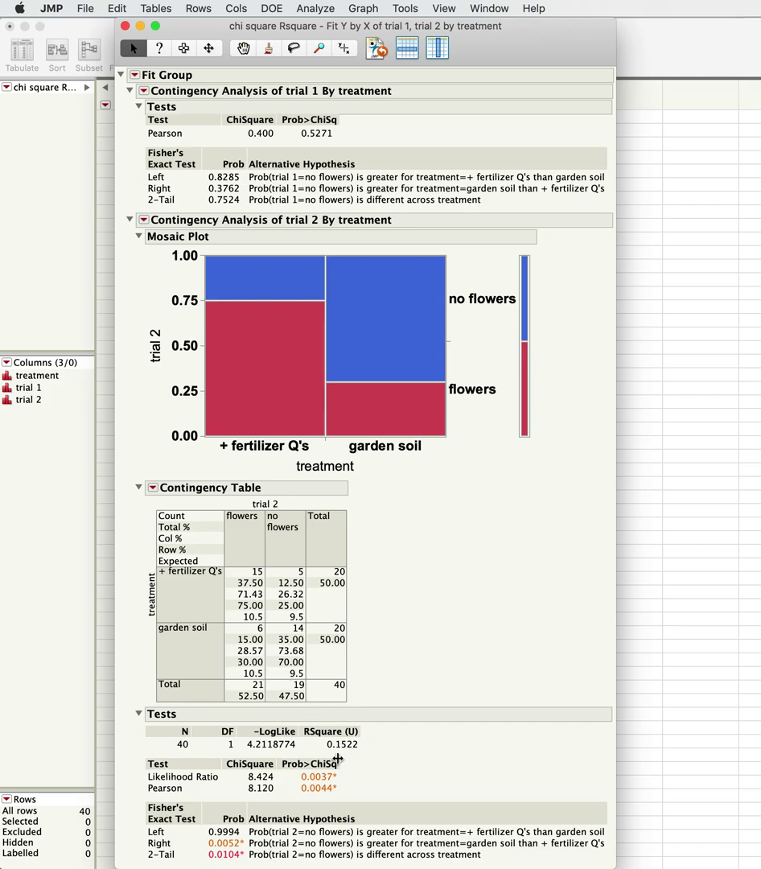
scroll(314, 768, "up", 2)
scroll(313, 768, "up", 10)
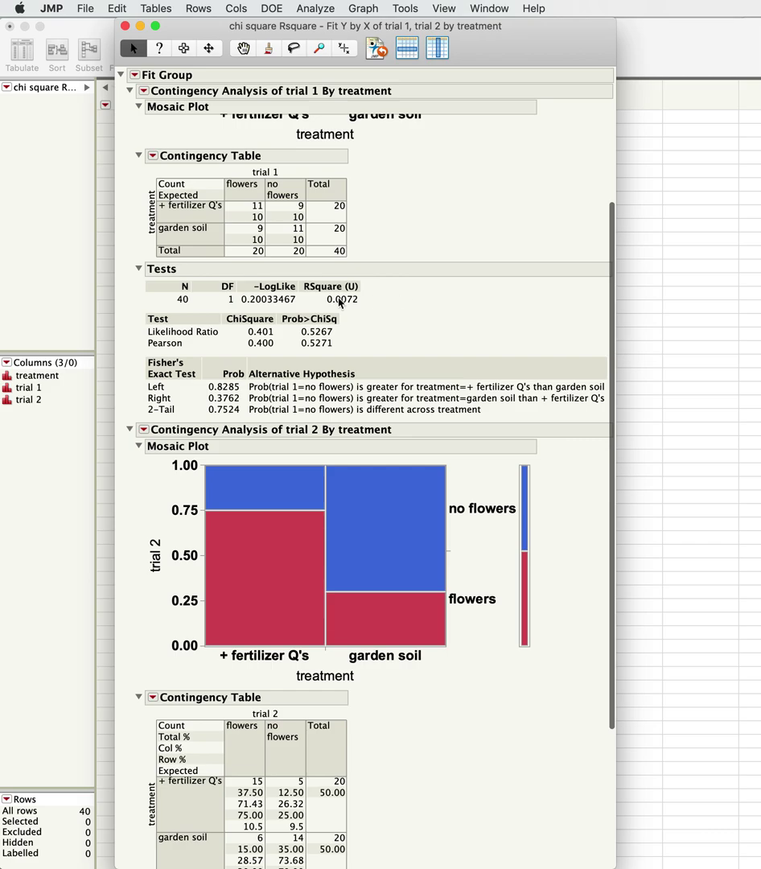
scroll(268, 501, "down", 3)
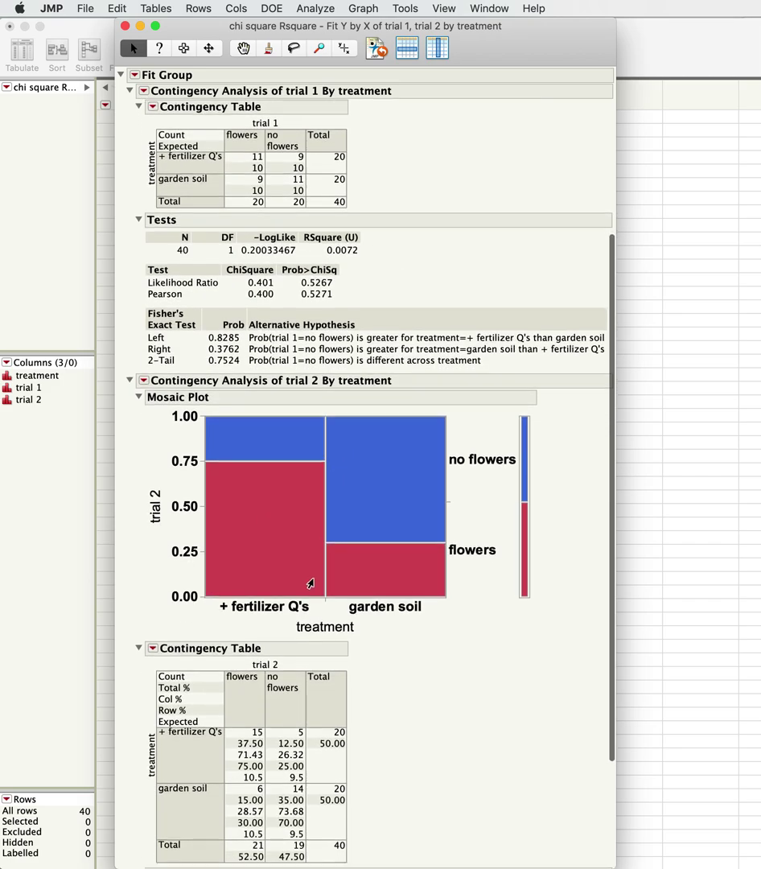
scroll(310, 582, "down", 1)
scroll(399, 262, "up", 9)
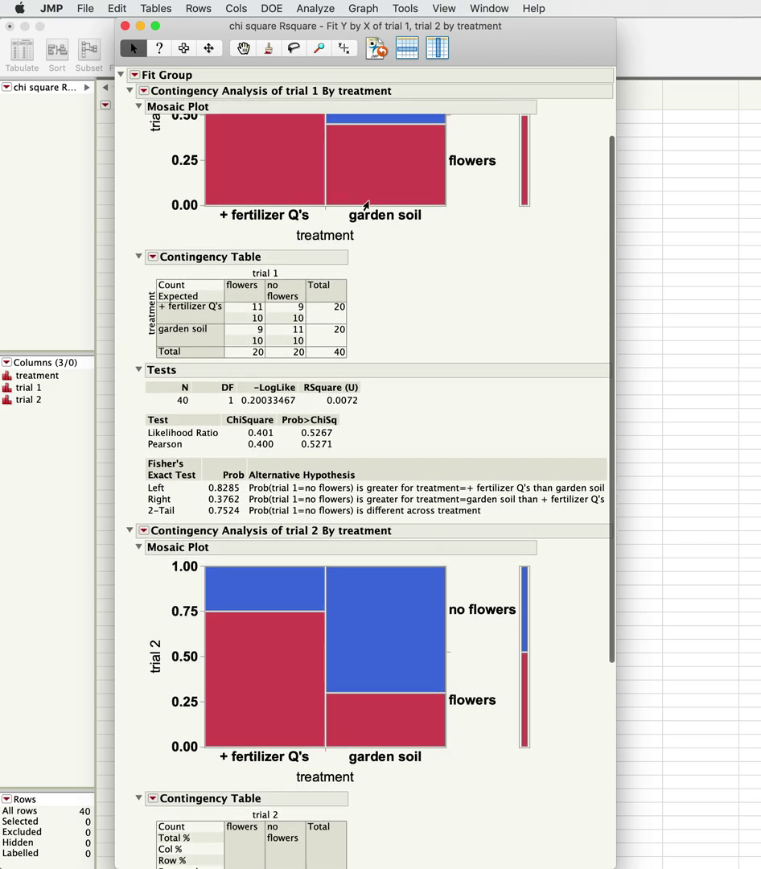
scroll(233, 771, "down", 5)
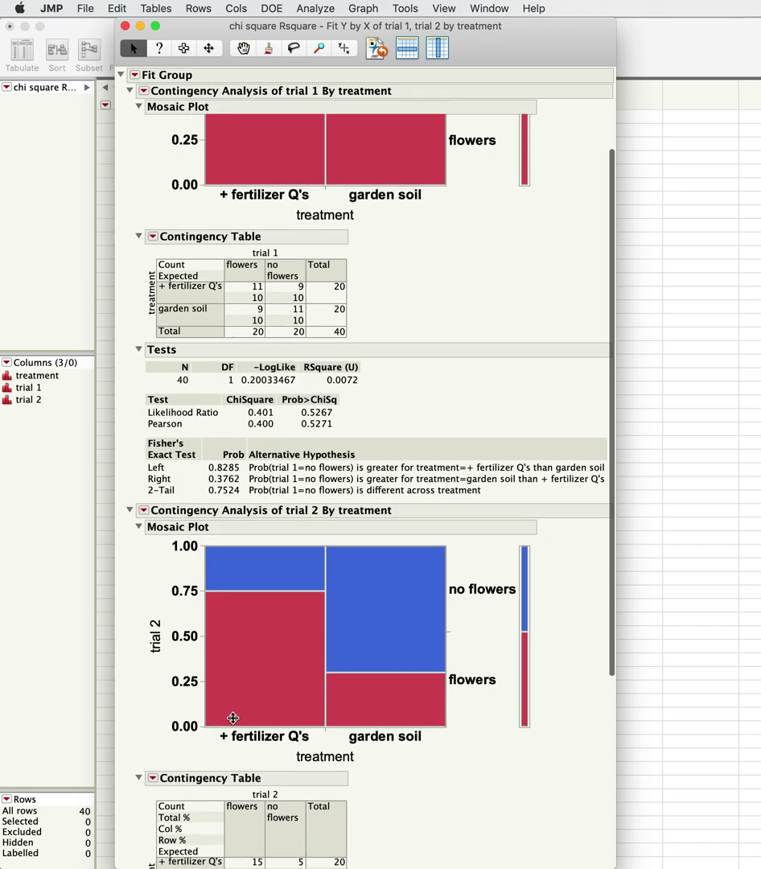
scroll(297, 791, "down", 12)
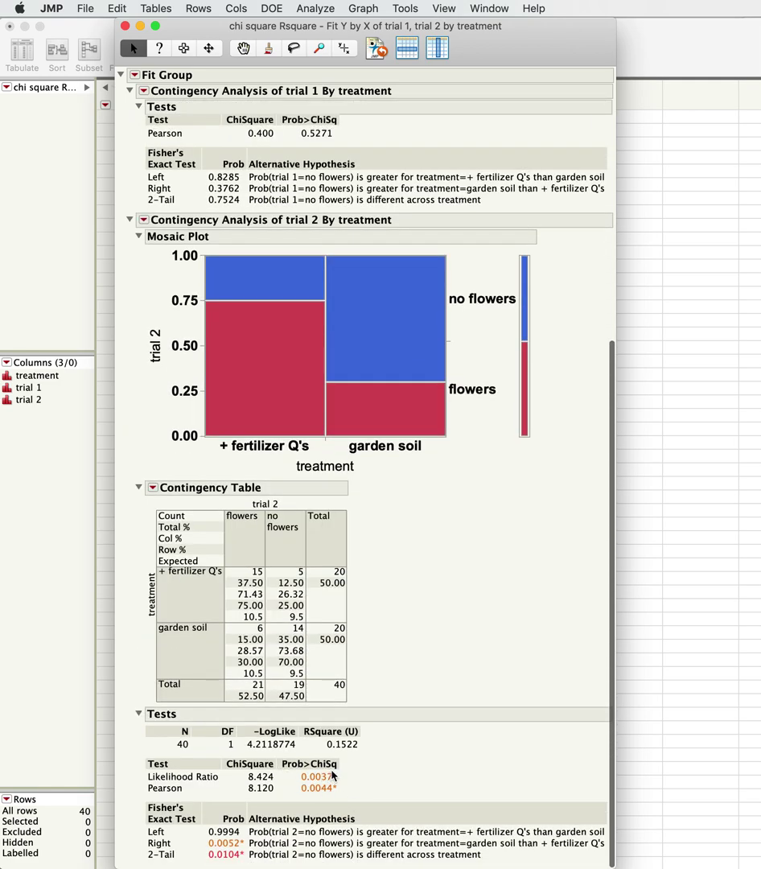